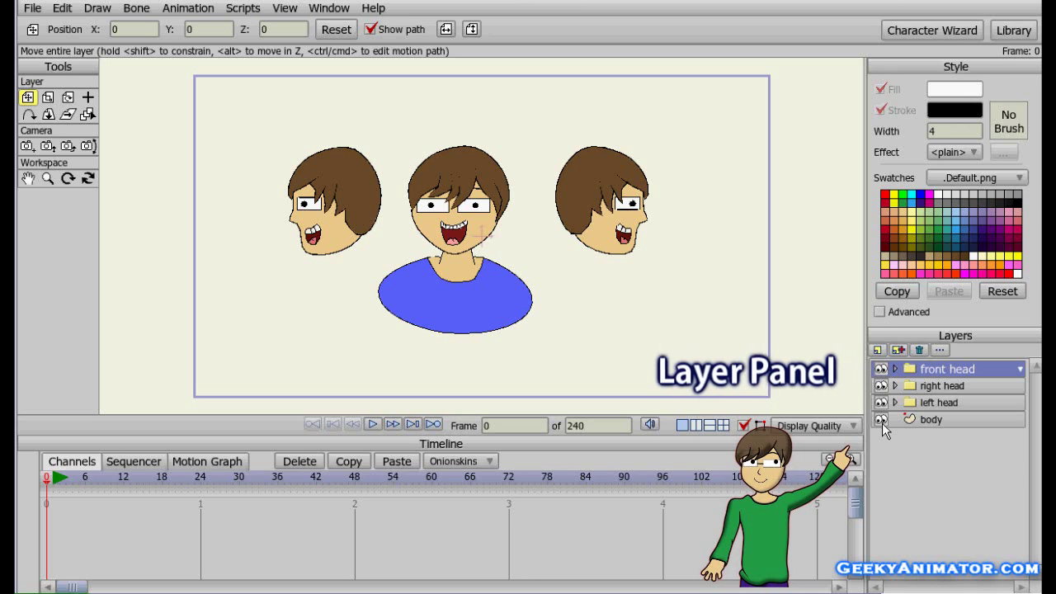
Toggle the body, left head, right head and front head layers off and on to check each
click(882, 422)
click(881, 421)
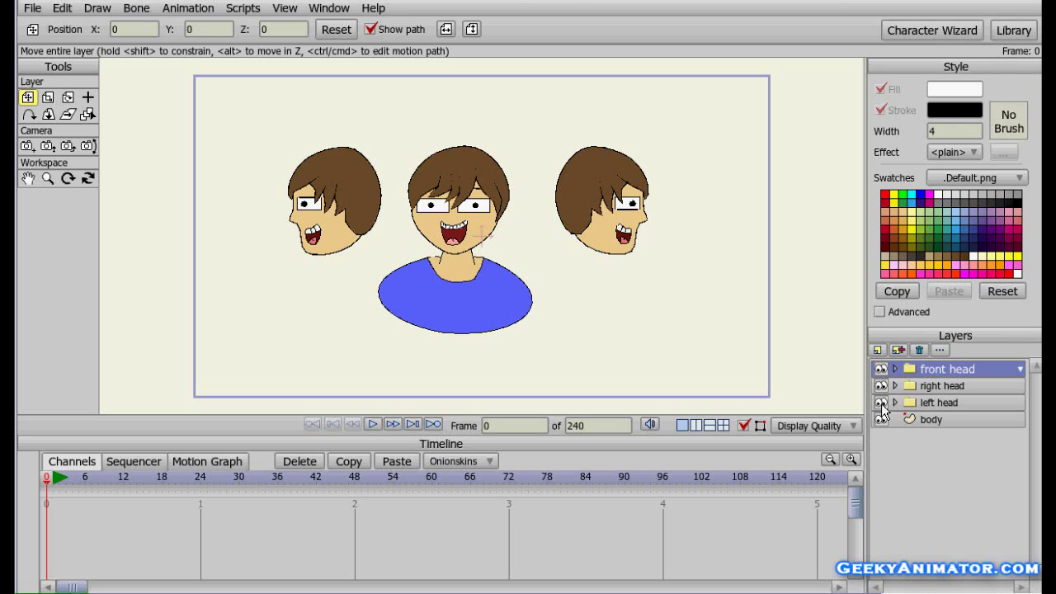
click(881, 403)
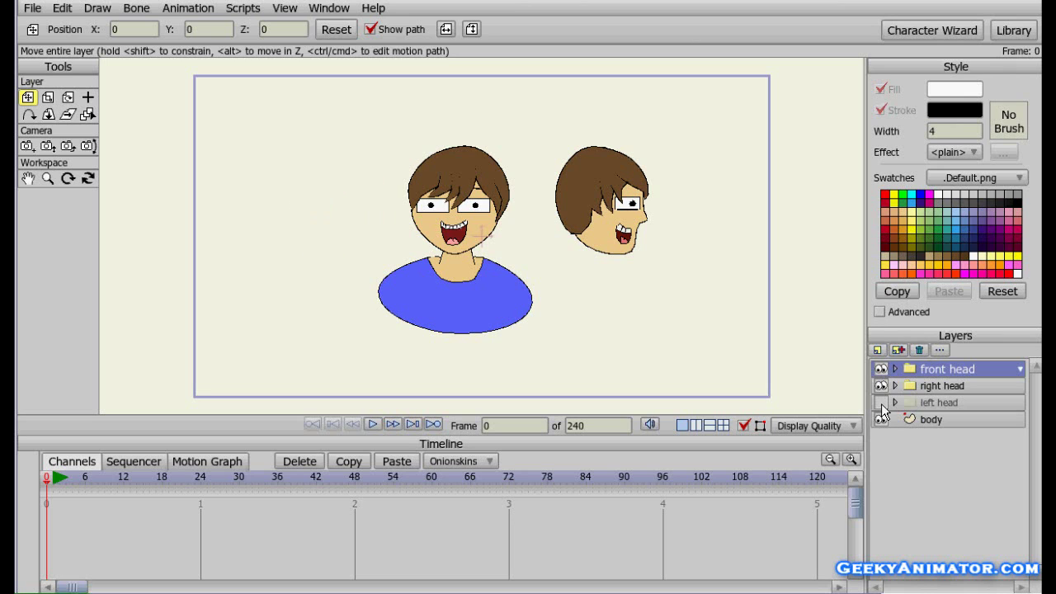
click(881, 403)
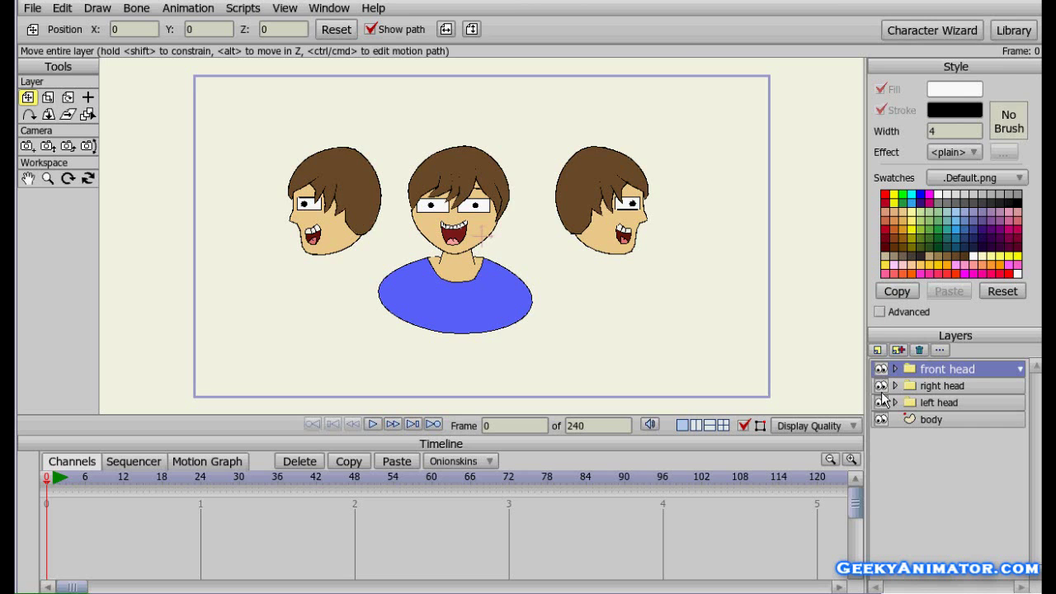
click(881, 386)
click(881, 386)
click(881, 370)
click(881, 370)
Create a new switch layer named head
click(879, 350)
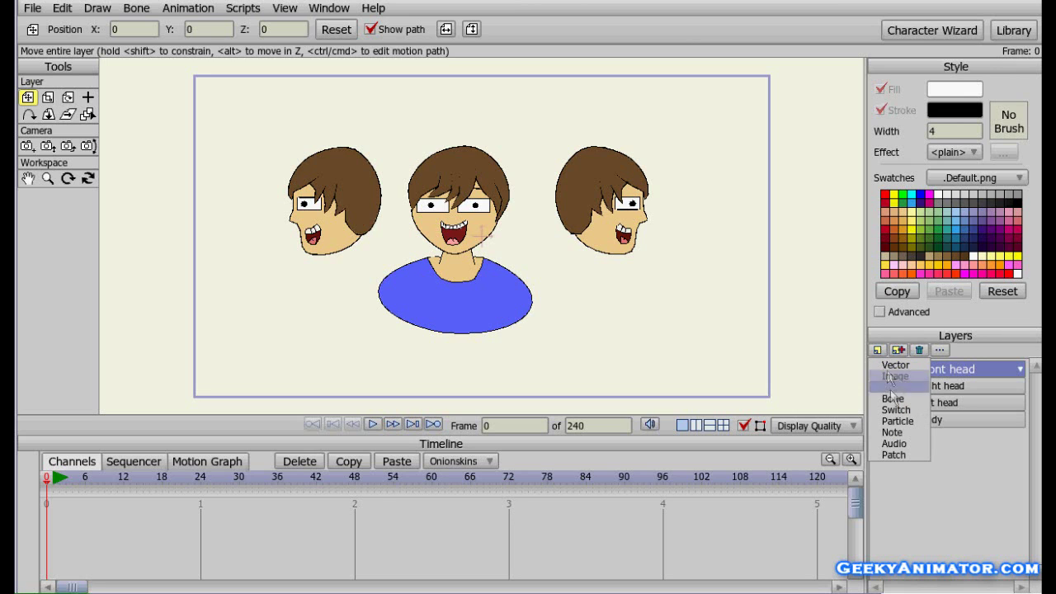
click(896, 410)
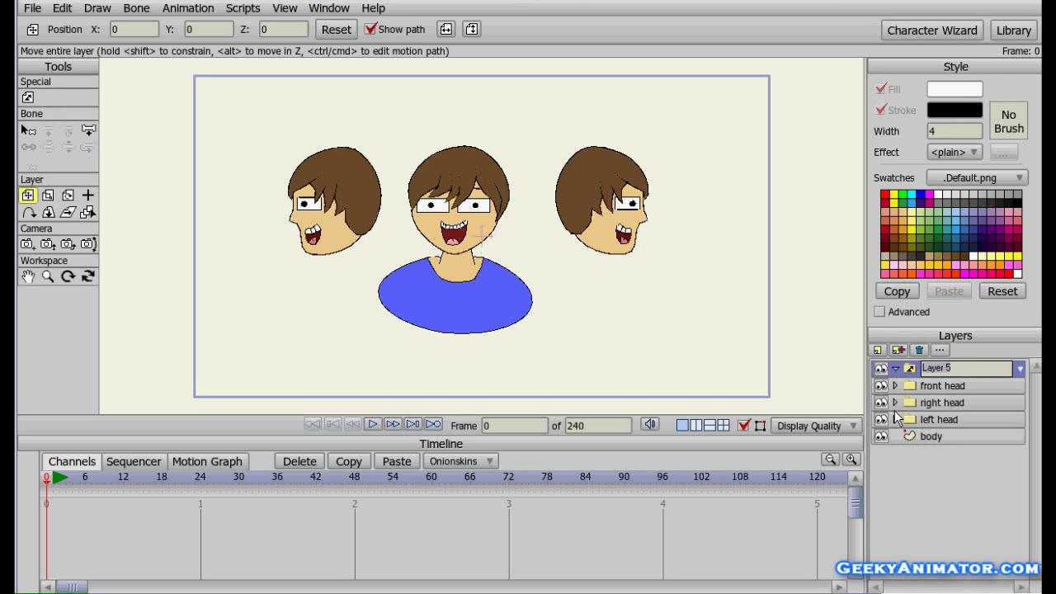
text(head)
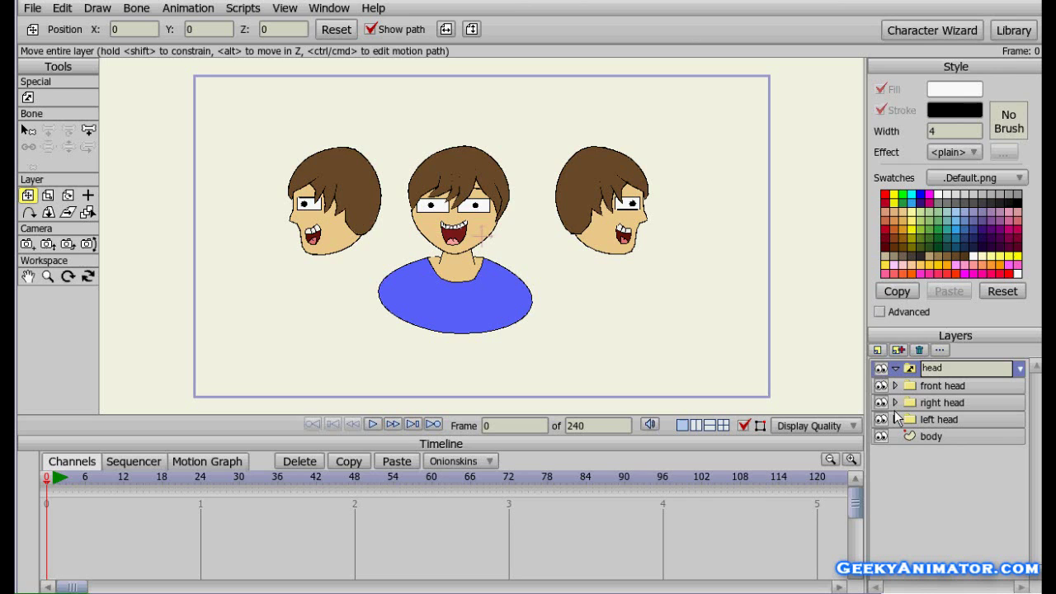
key(Return)
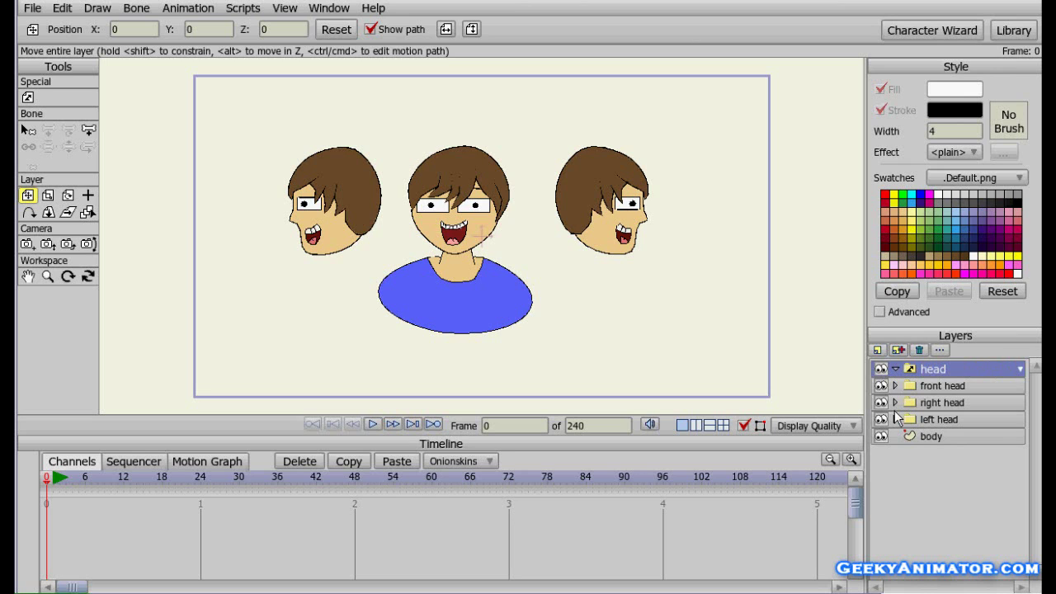
Move the front, right and left head layers inside the head switch layer
click(967, 386)
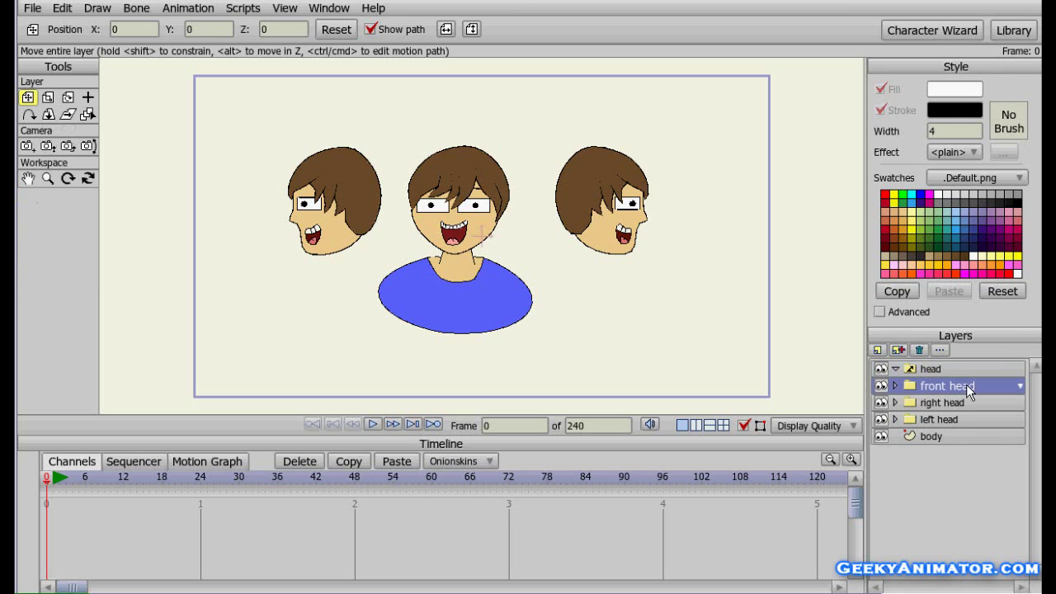
shift+click(953, 419)
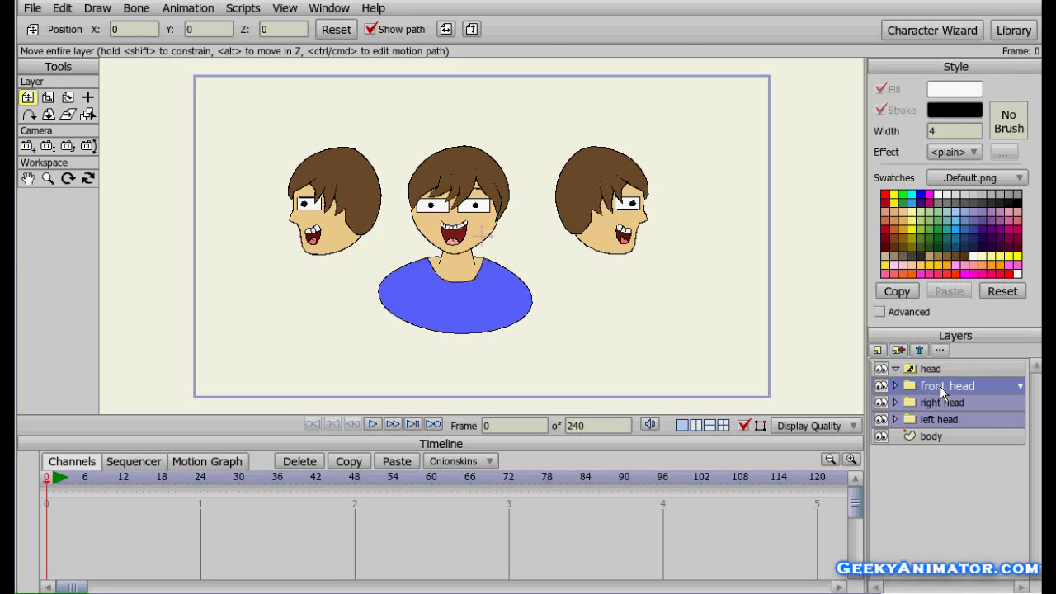
drag(940, 386, 940, 373)
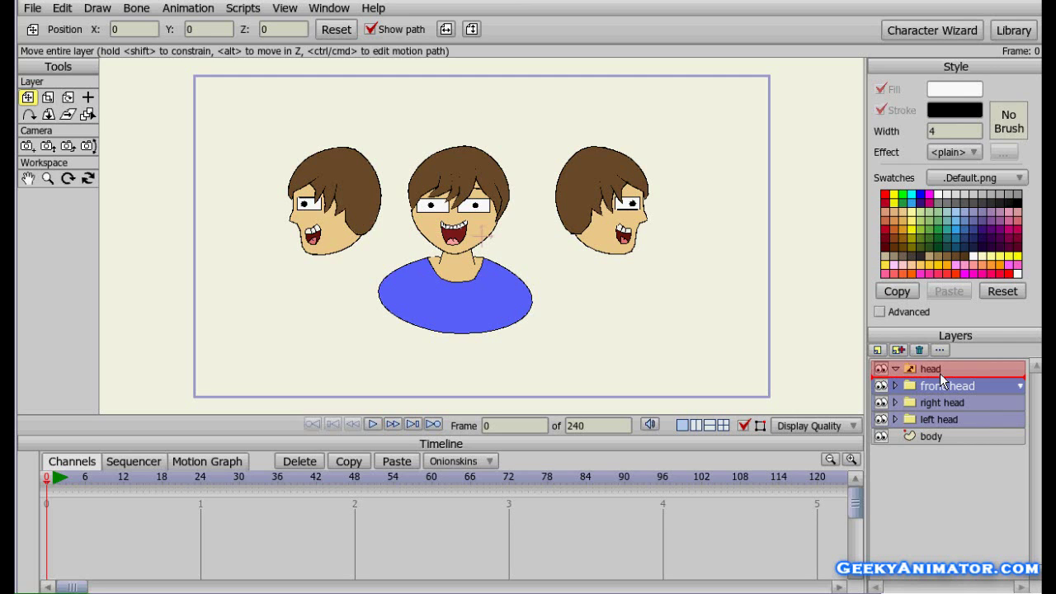
drag(940, 373, 940, 373)
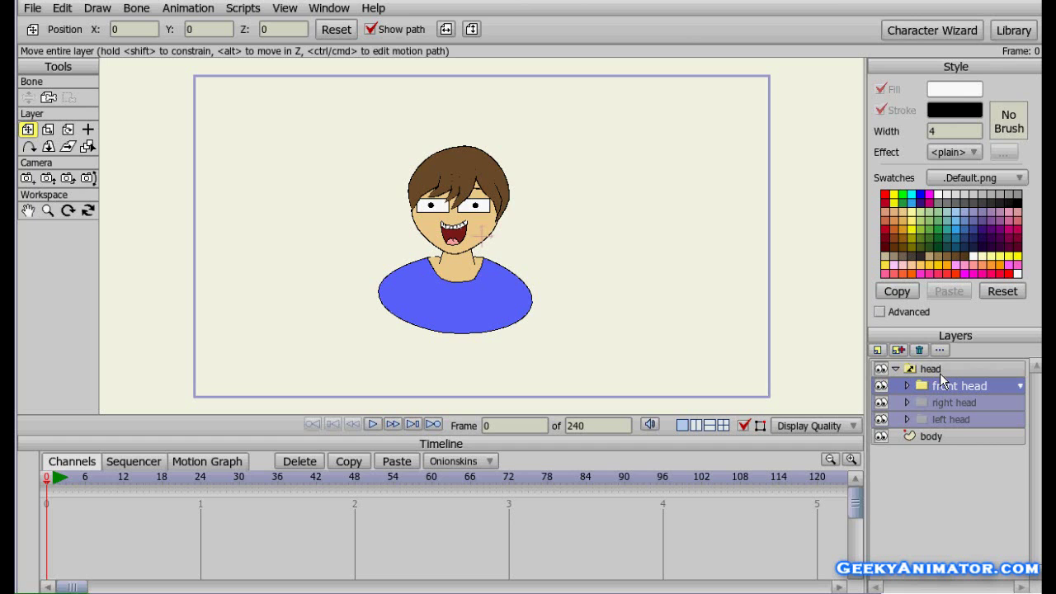
click(896, 369)
click(896, 368)
click(896, 369)
click(896, 369)
click(896, 368)
click(896, 369)
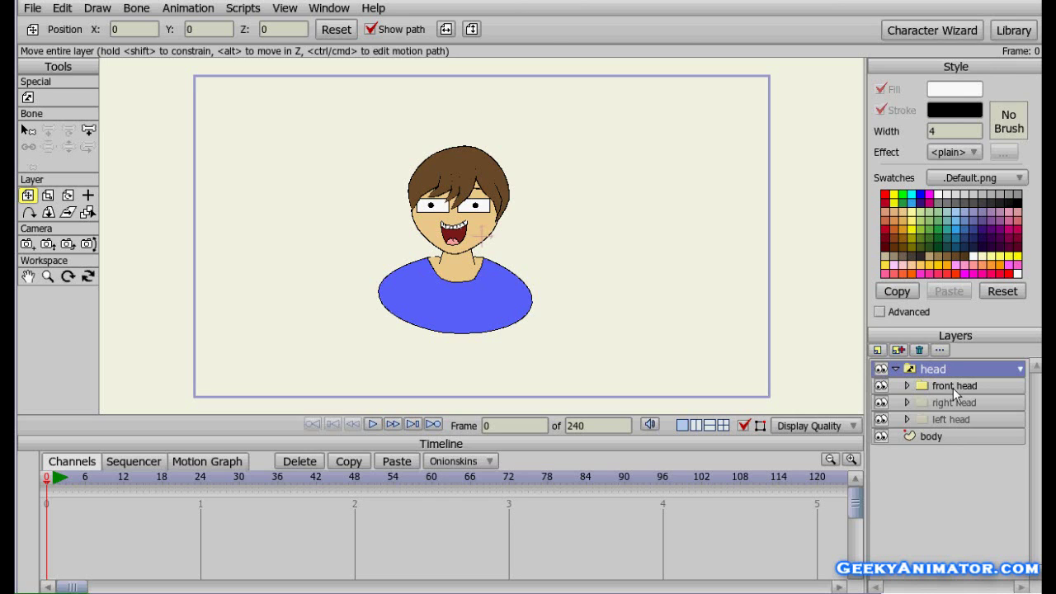
At frame 24, set the head switch to the left head view, undoing a stray head move
click(201, 484)
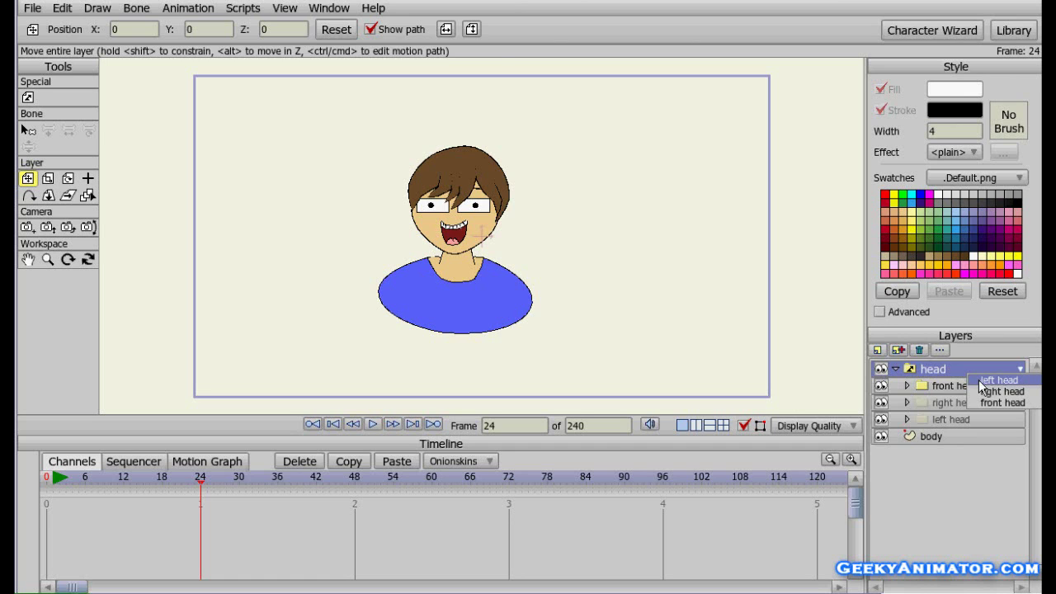
click(979, 379)
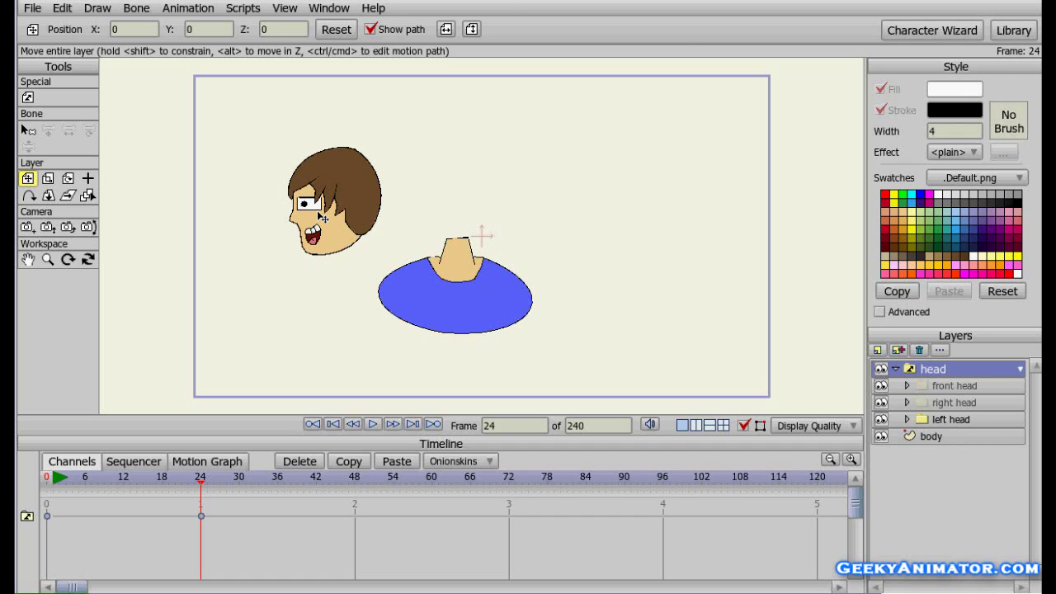
drag(321, 218, 444, 216)
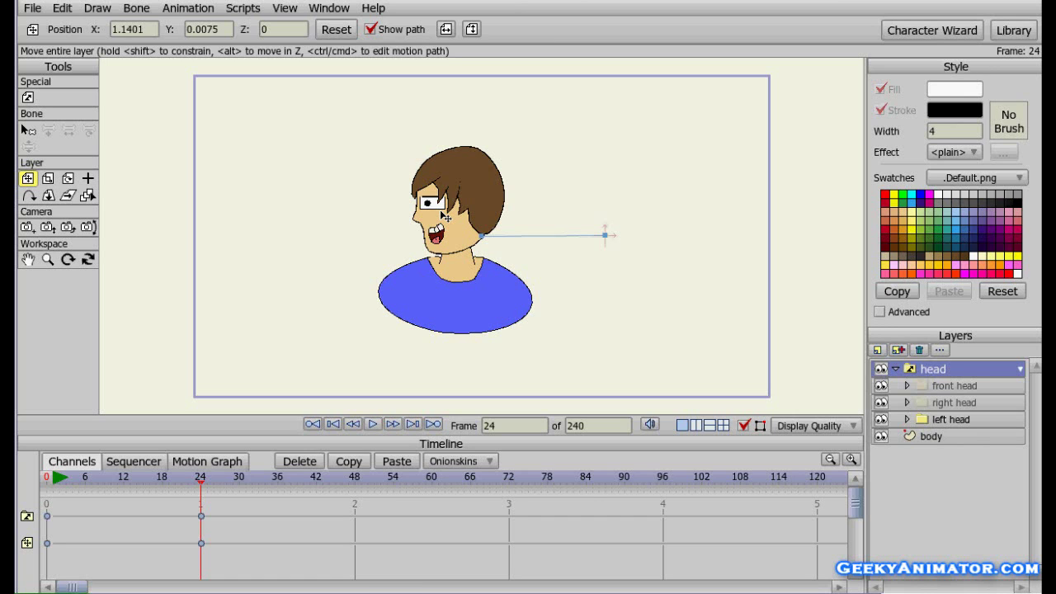
key(ctrl+z)
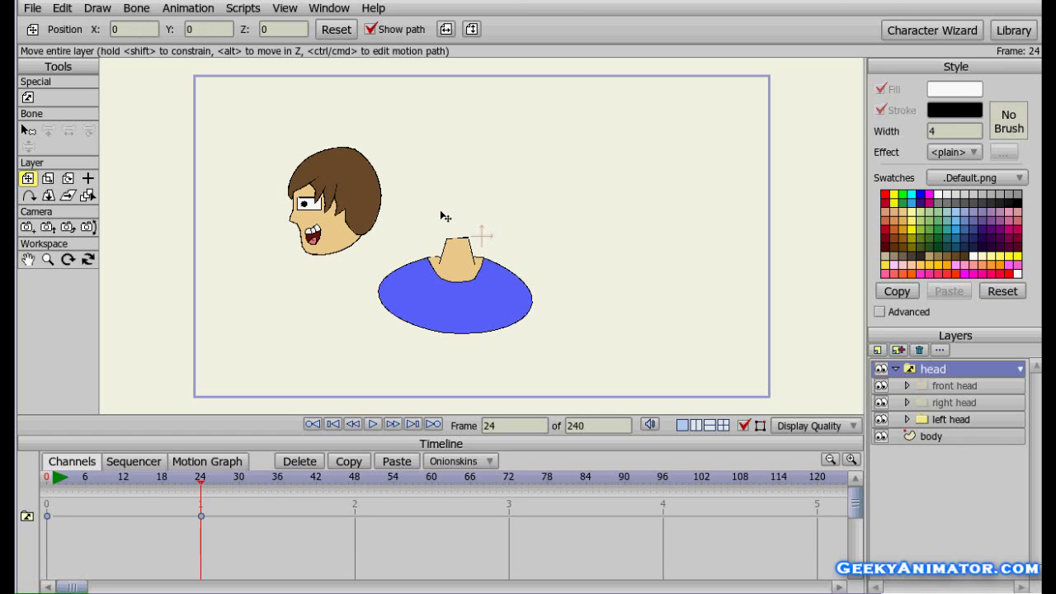
At frame 0, move the left and right head views onto the neck, then reselect head
click(46, 477)
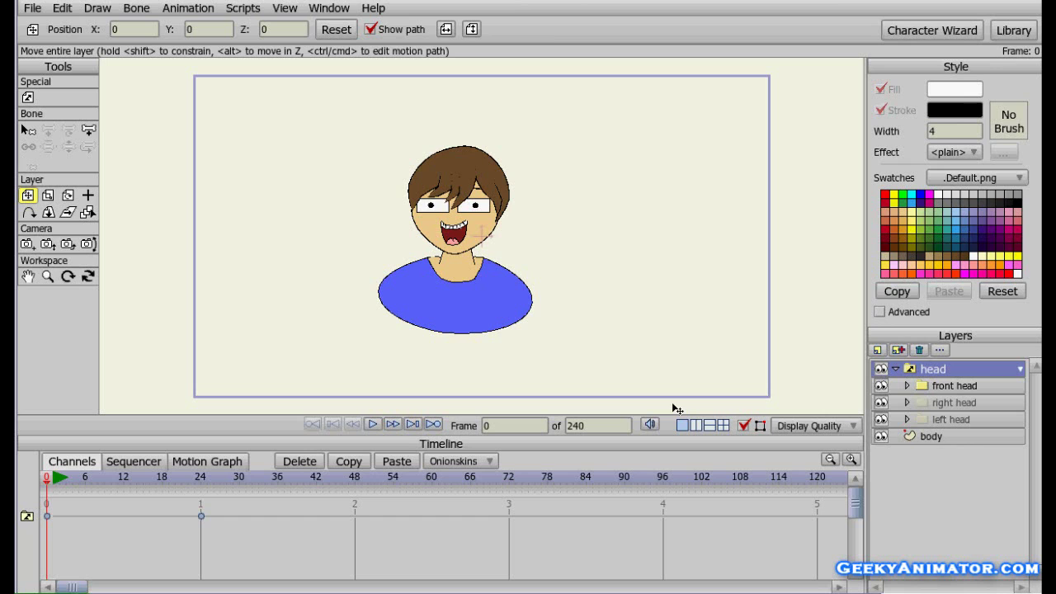
click(957, 418)
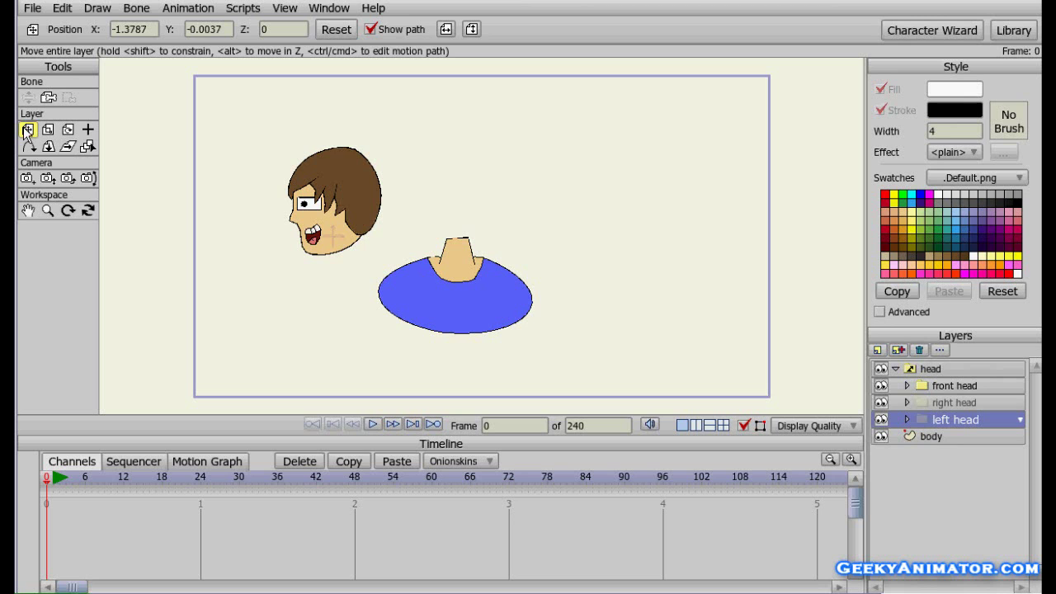
drag(326, 216, 450, 212)
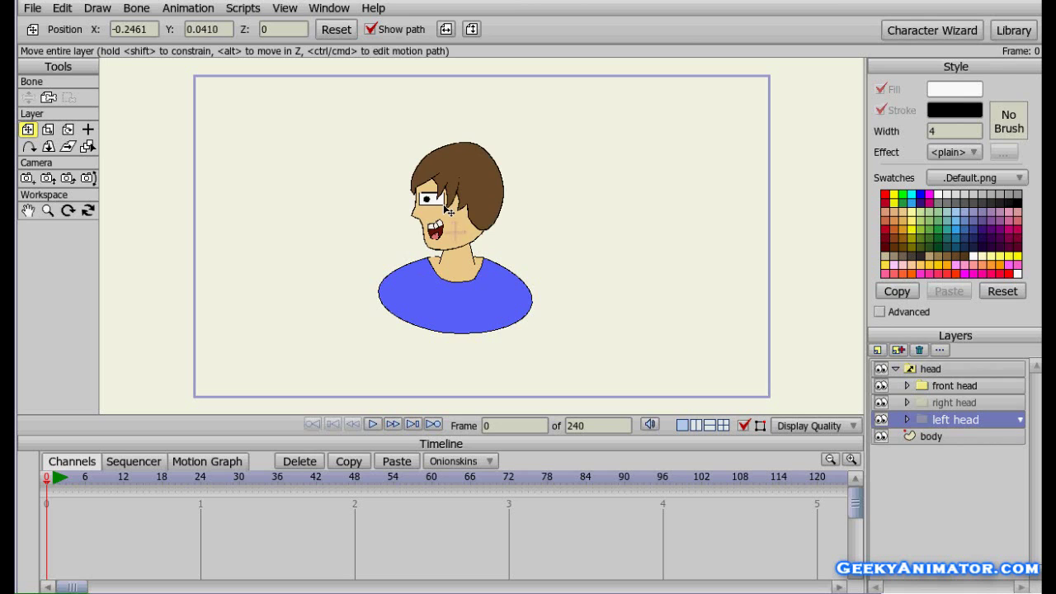
click(977, 404)
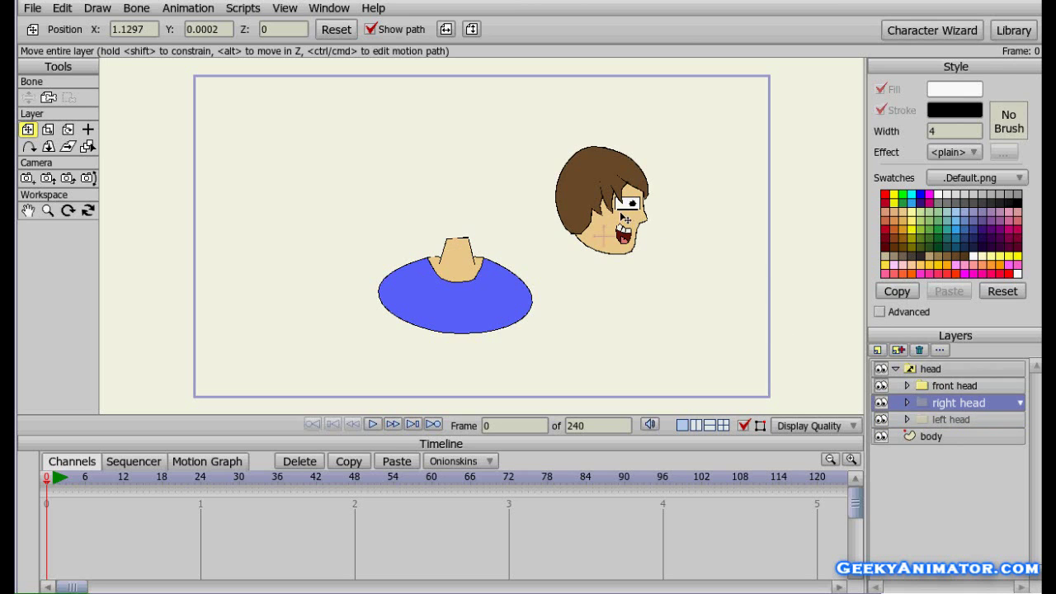
drag(609, 210, 469, 213)
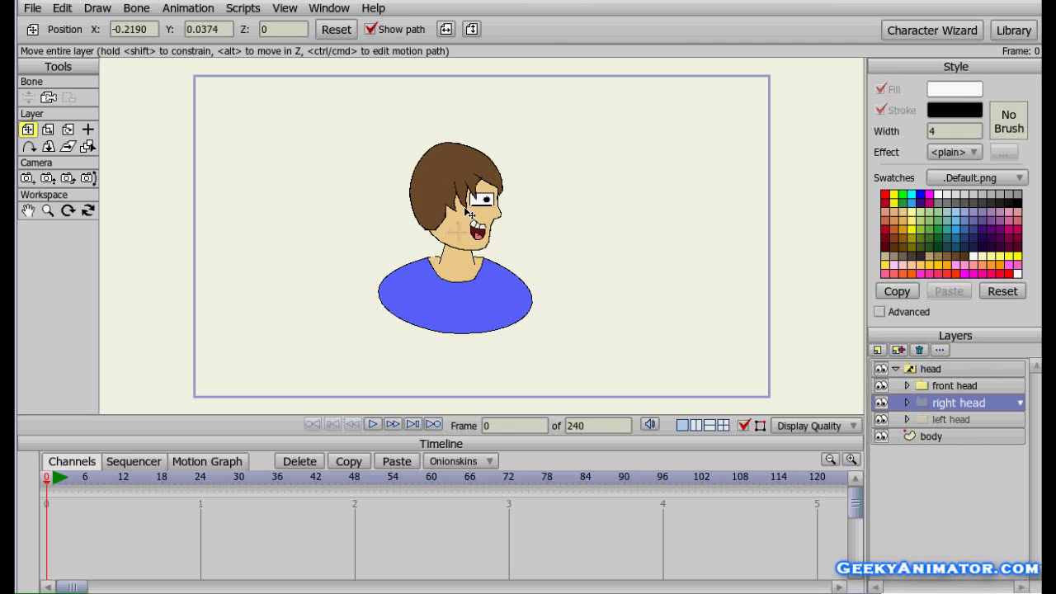
click(960, 370)
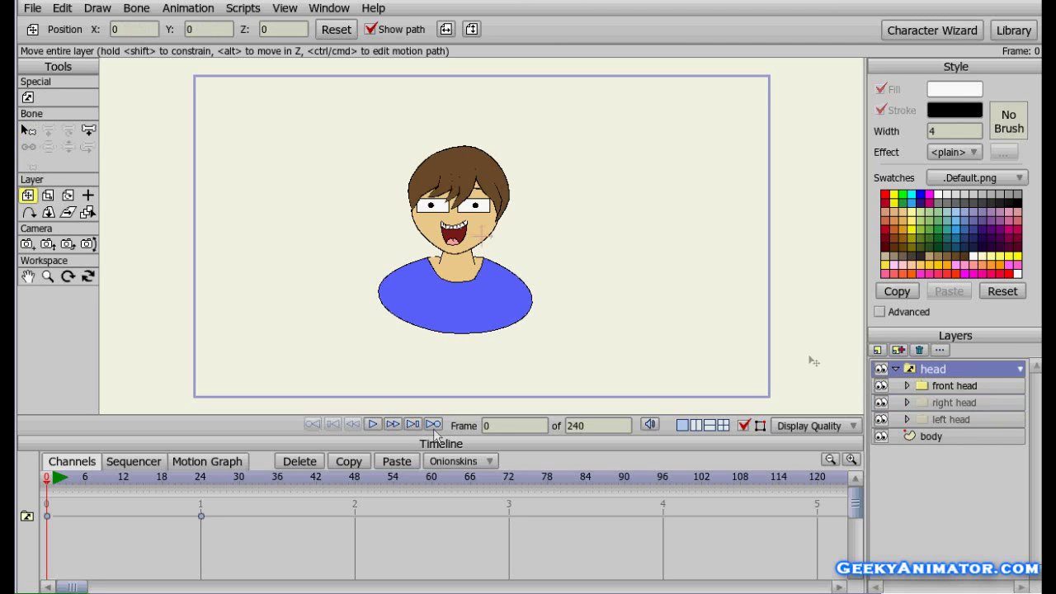
Scrub frames 18 to 24 to check the front-to-left head switch, then go to frame 48
click(201, 484)
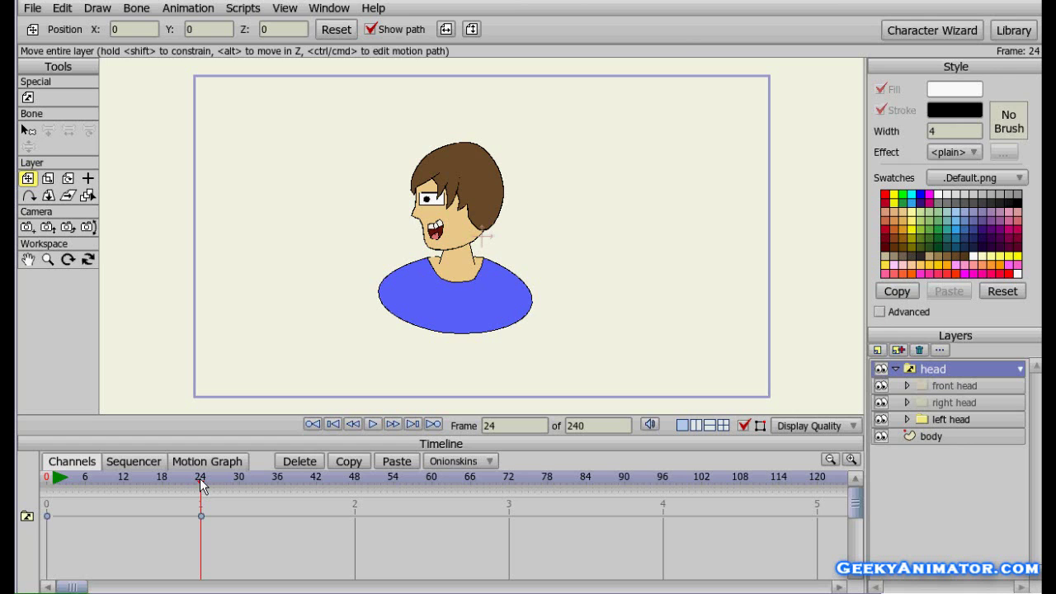
drag(201, 483, 164, 482)
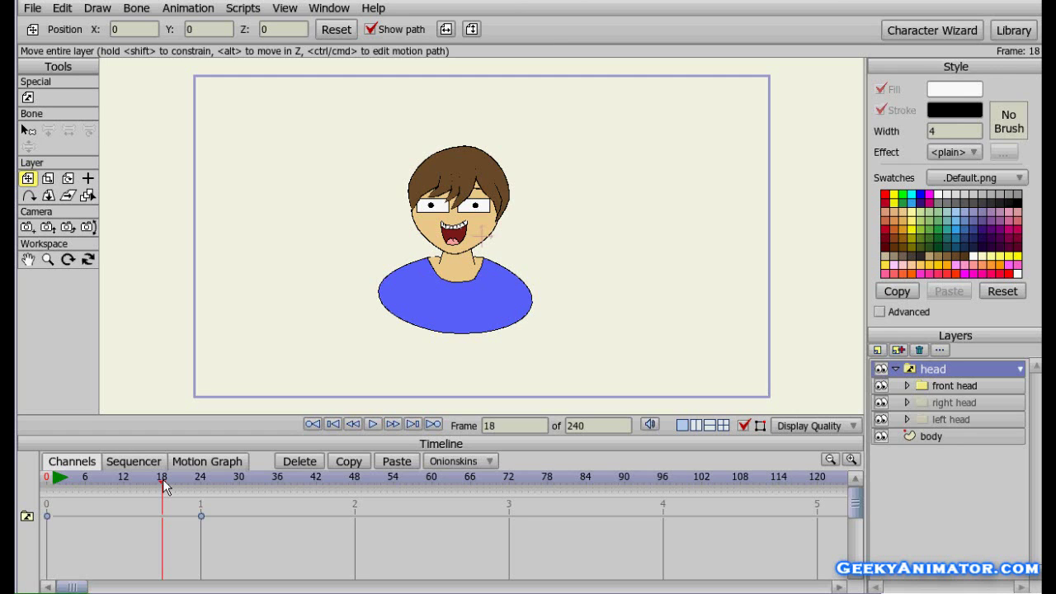
drag(163, 482, 200, 483)
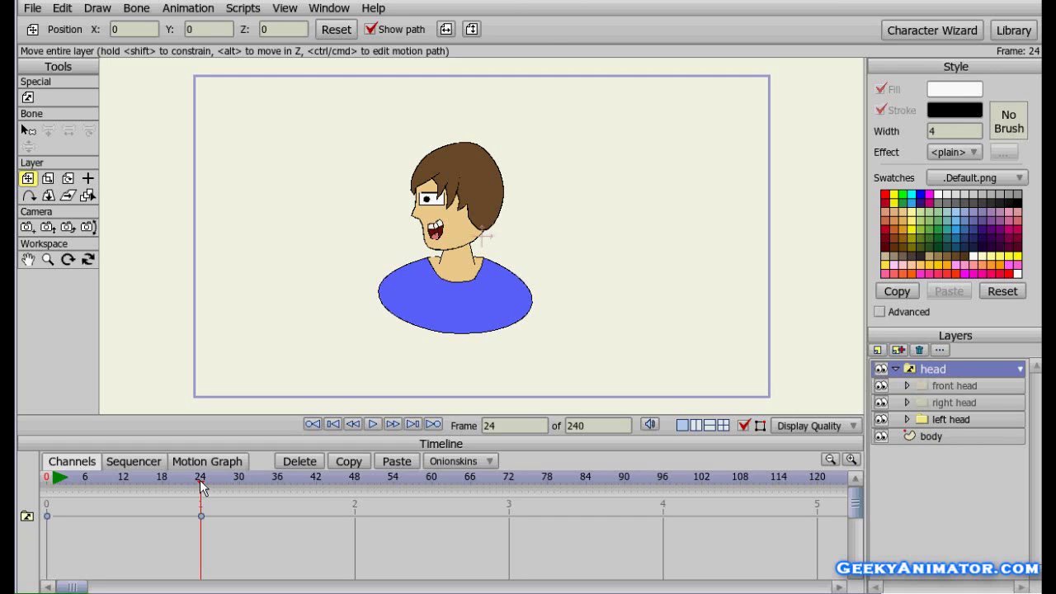
drag(201, 487, 357, 489)
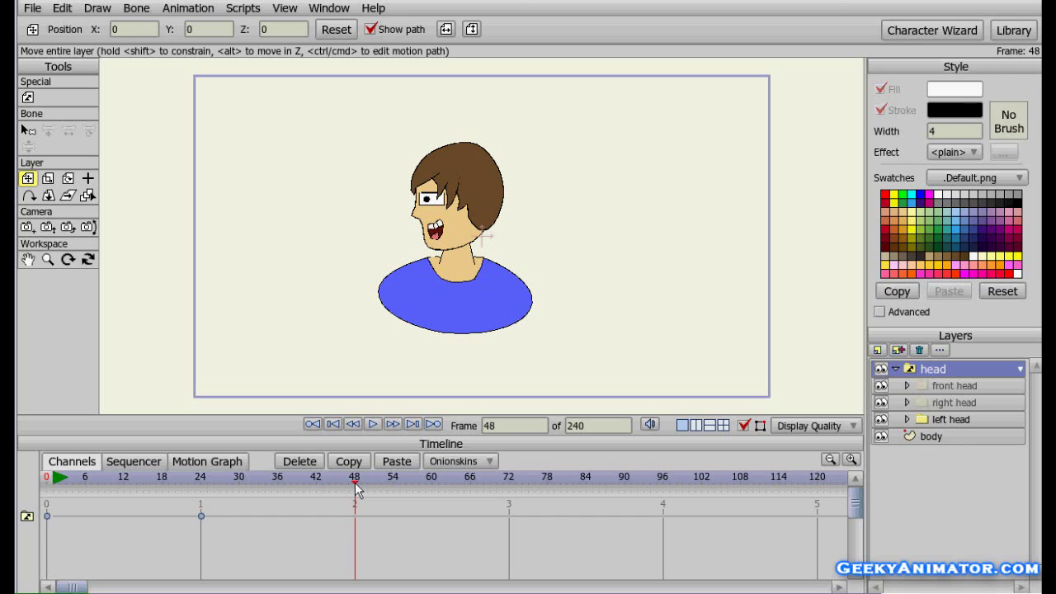
At frame 48, set the head switch to the right head view and scrub back to frame 38
click(972, 368)
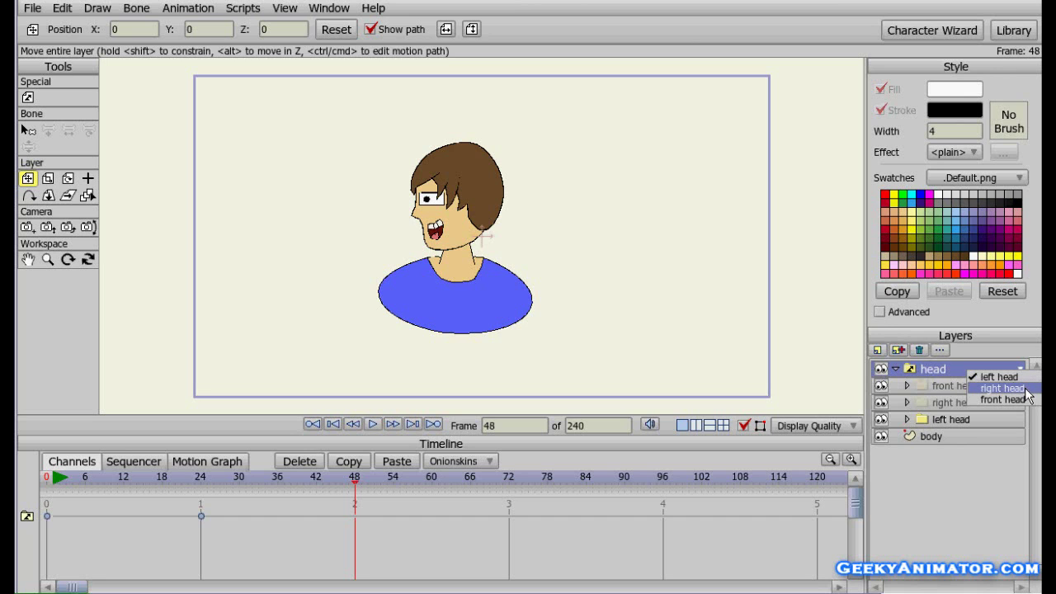
click(1000, 388)
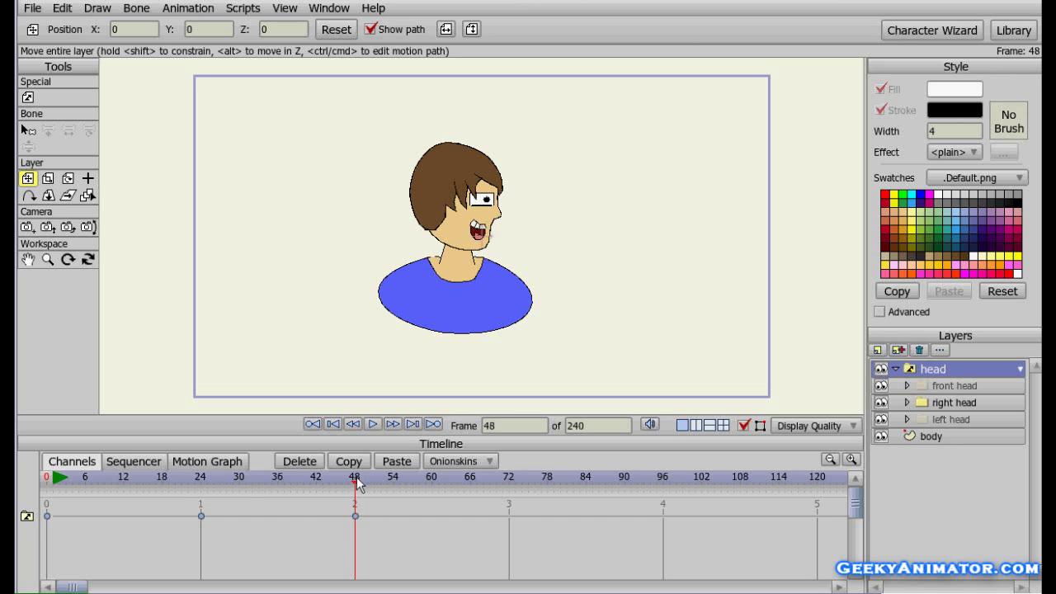
drag(356, 478, 134, 467)
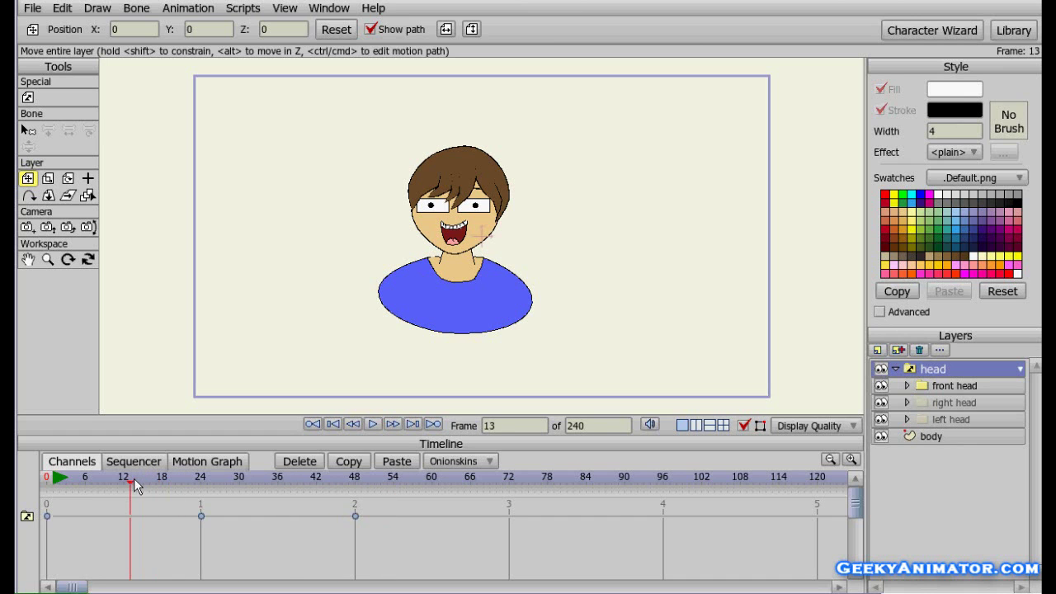
Play the animation and scrub the timeline through to frame 68
key(space)
drag(139, 483, 486, 483)
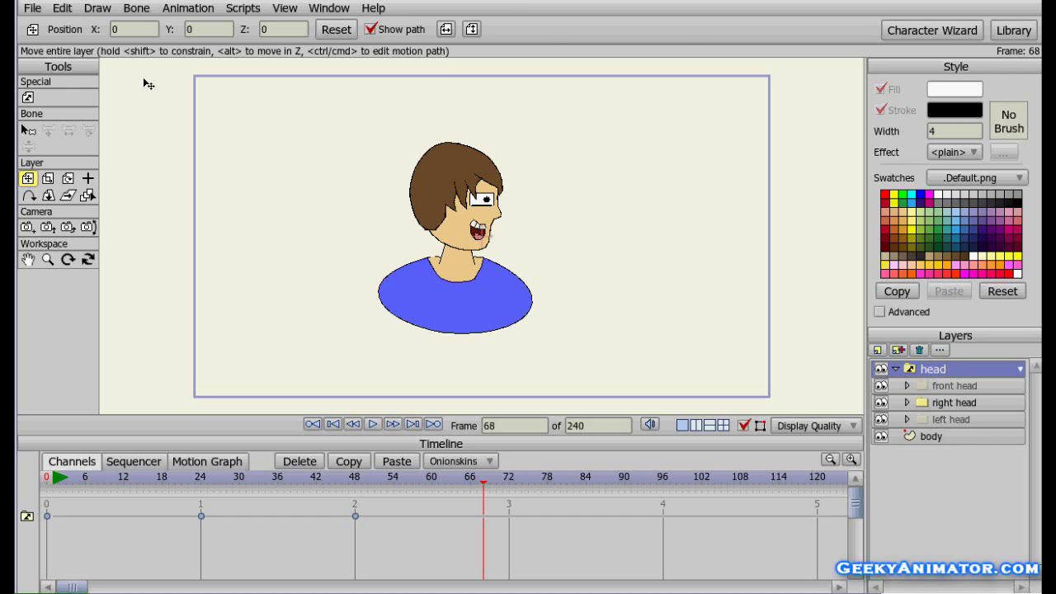
Undo the accidental keyframe at frame 68 and bring up the File menu
click(33, 10)
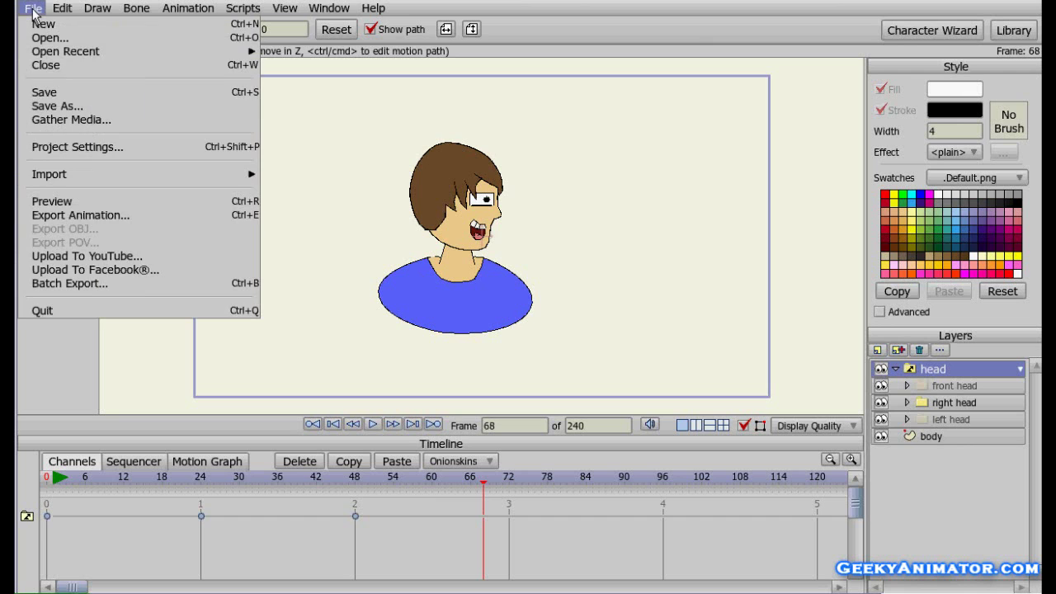
click(360, 330)
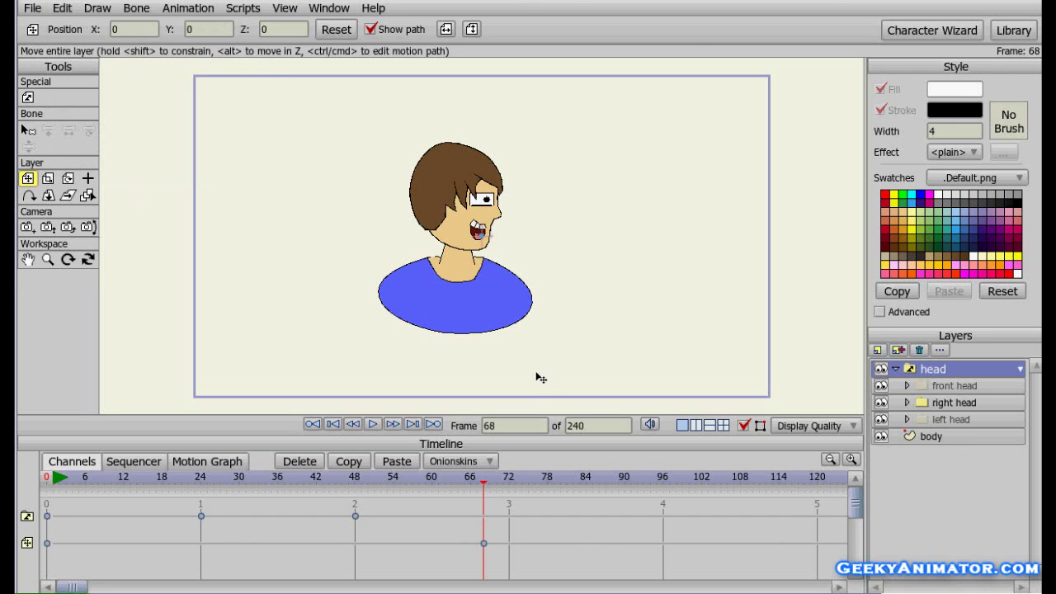
key(ctrl+z)
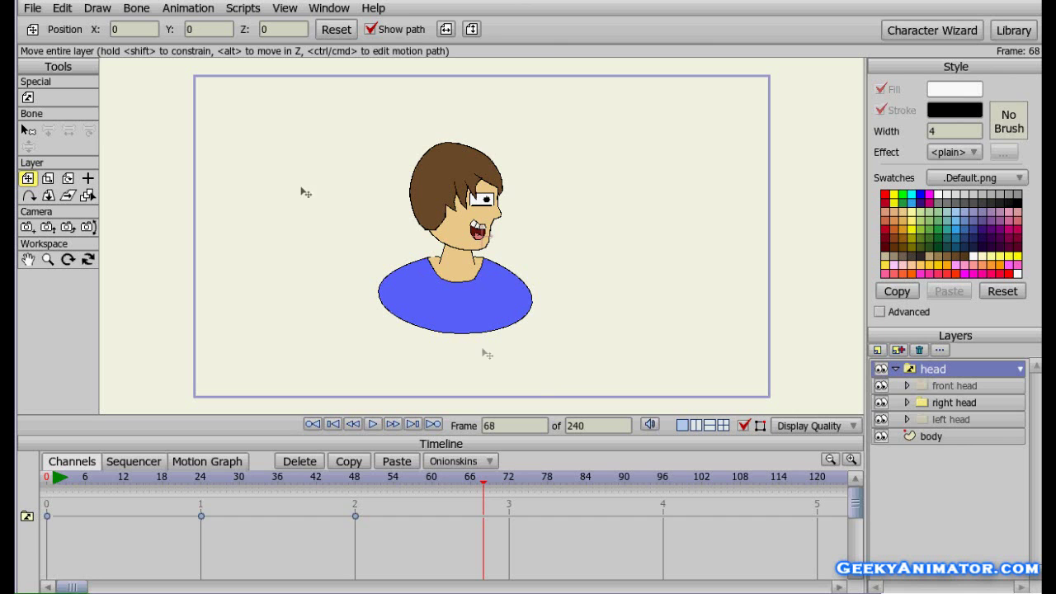
click(33, 10)
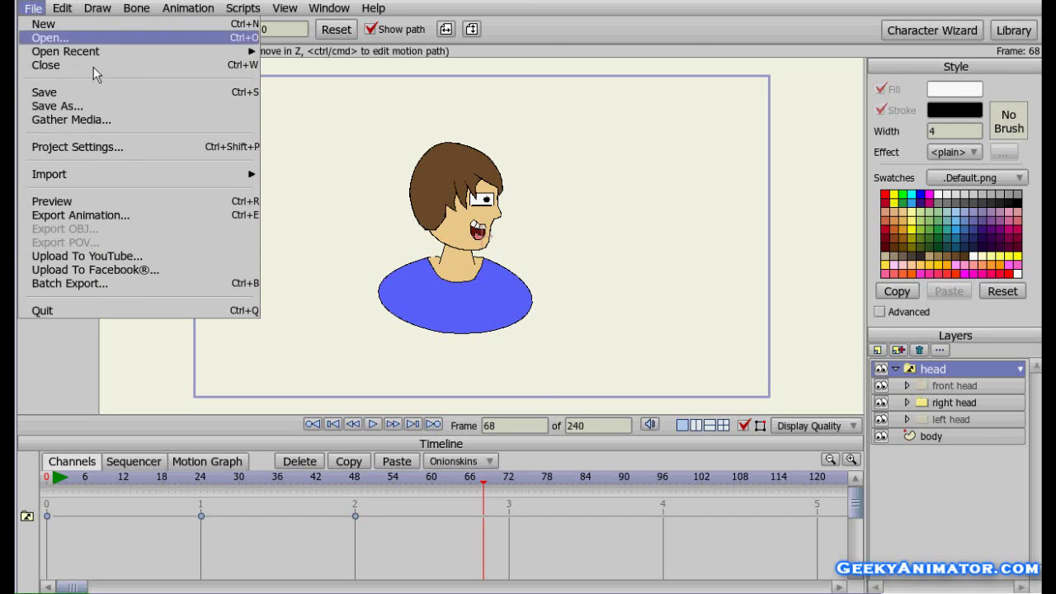
Export with end frame 72 as AVI Movie, saved as Switch Layer.avi with uncompressed video
click(217, 219)
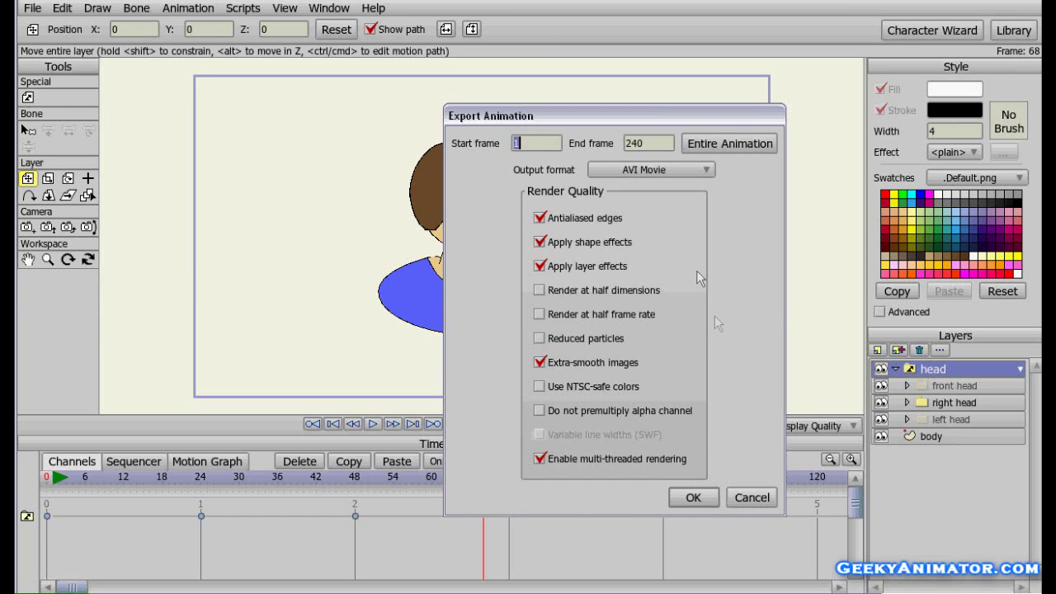
click(650, 144)
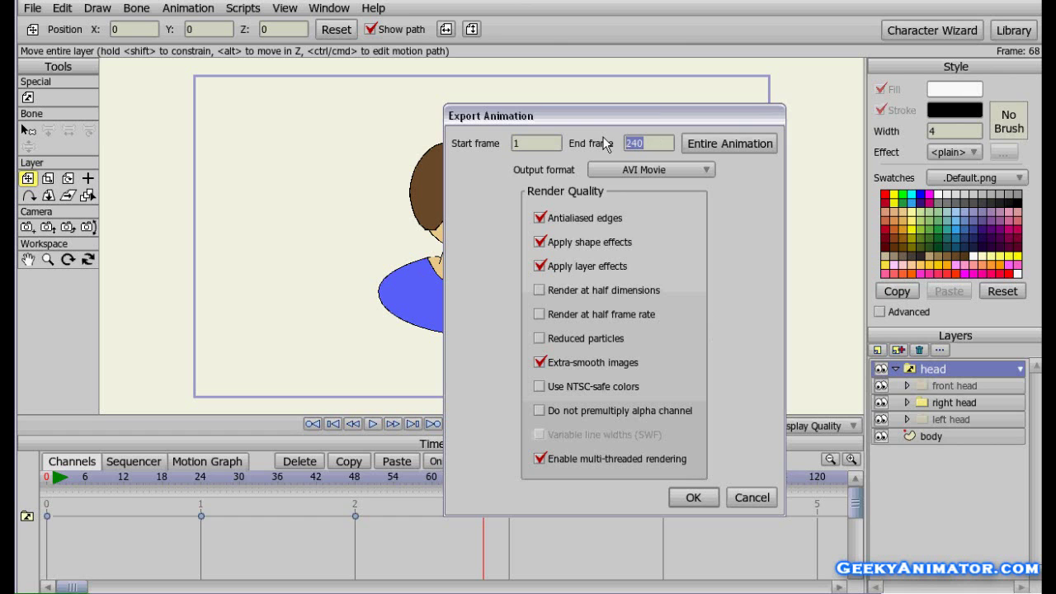
drag(556, 114, 693, 105)
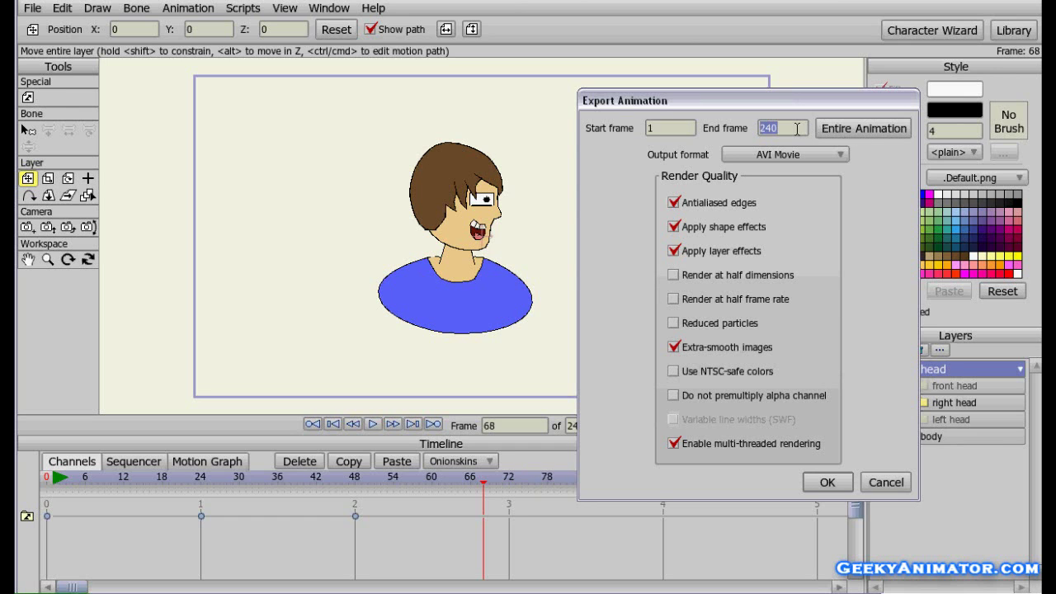
text(72)
click(823, 483)
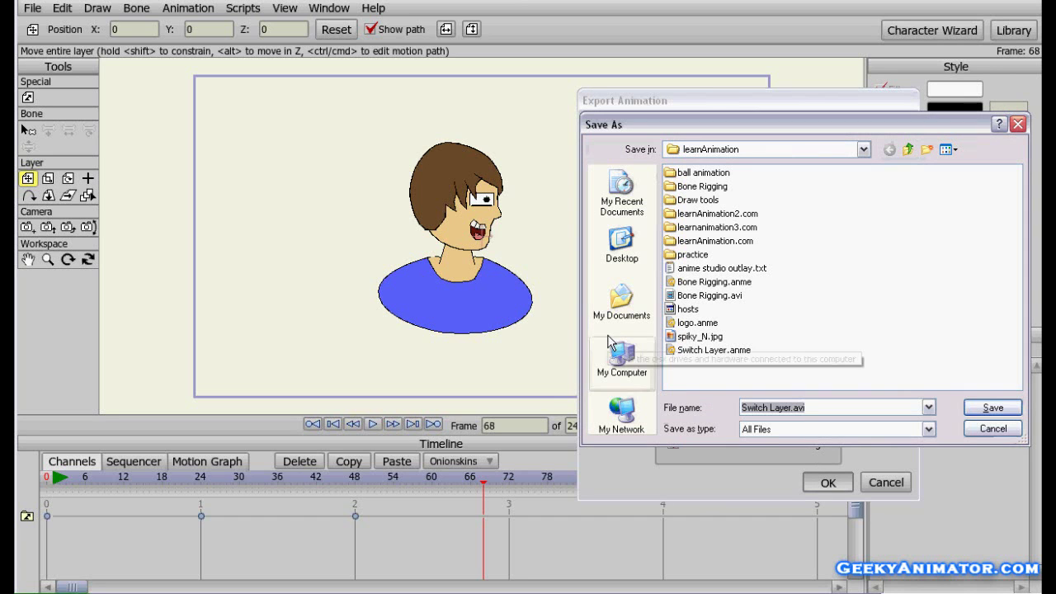
click(978, 411)
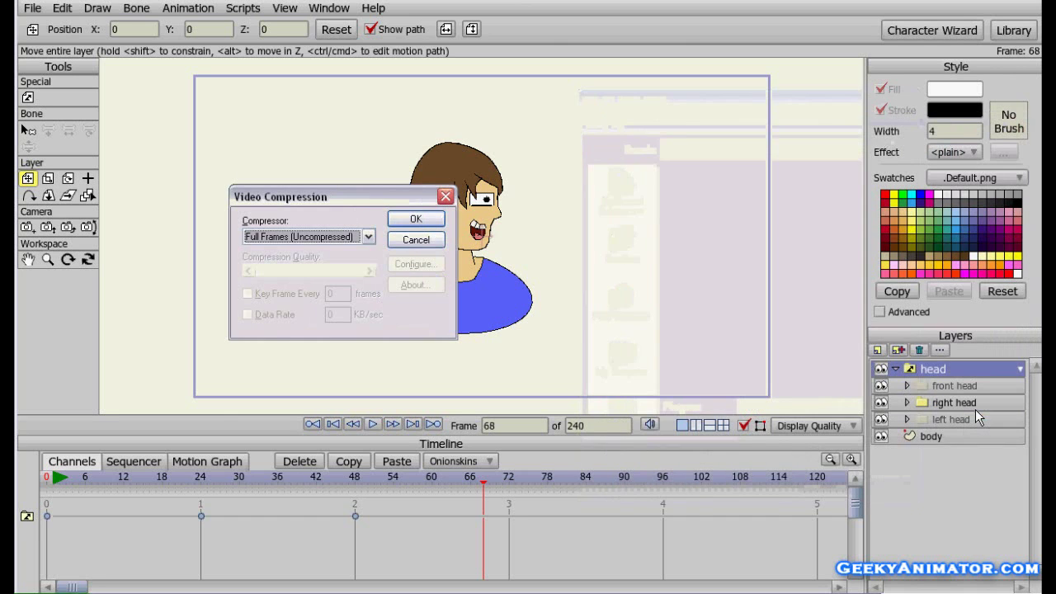
click(413, 218)
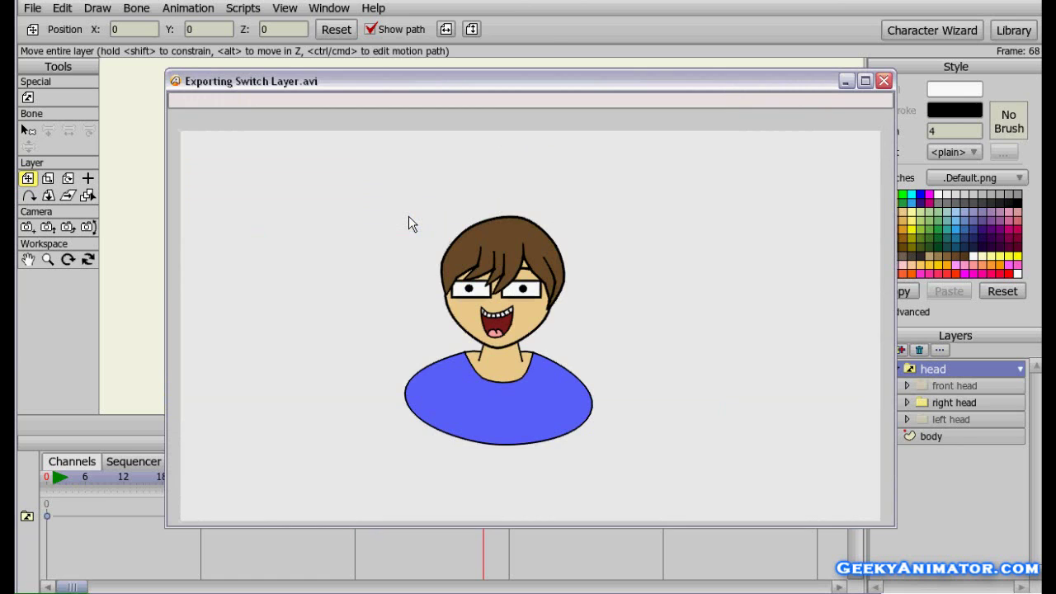